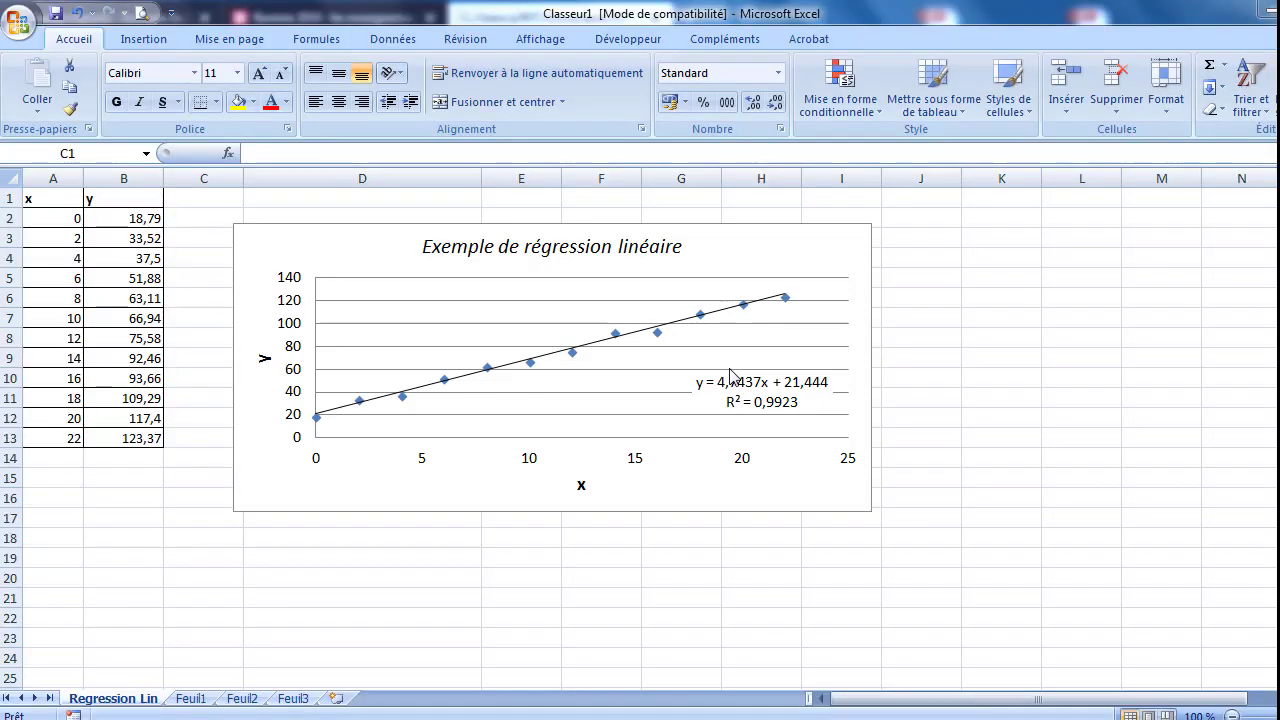
# Step: Select F18:G20 and start a =DROITEREG( formula in it from the function suggestions
pyautogui.moveTo(586, 531)
pyautogui.mouseDown()
pyautogui.moveTo(626, 518)
pyautogui.moveTo(681, 589)
pyautogui.mouseUp()
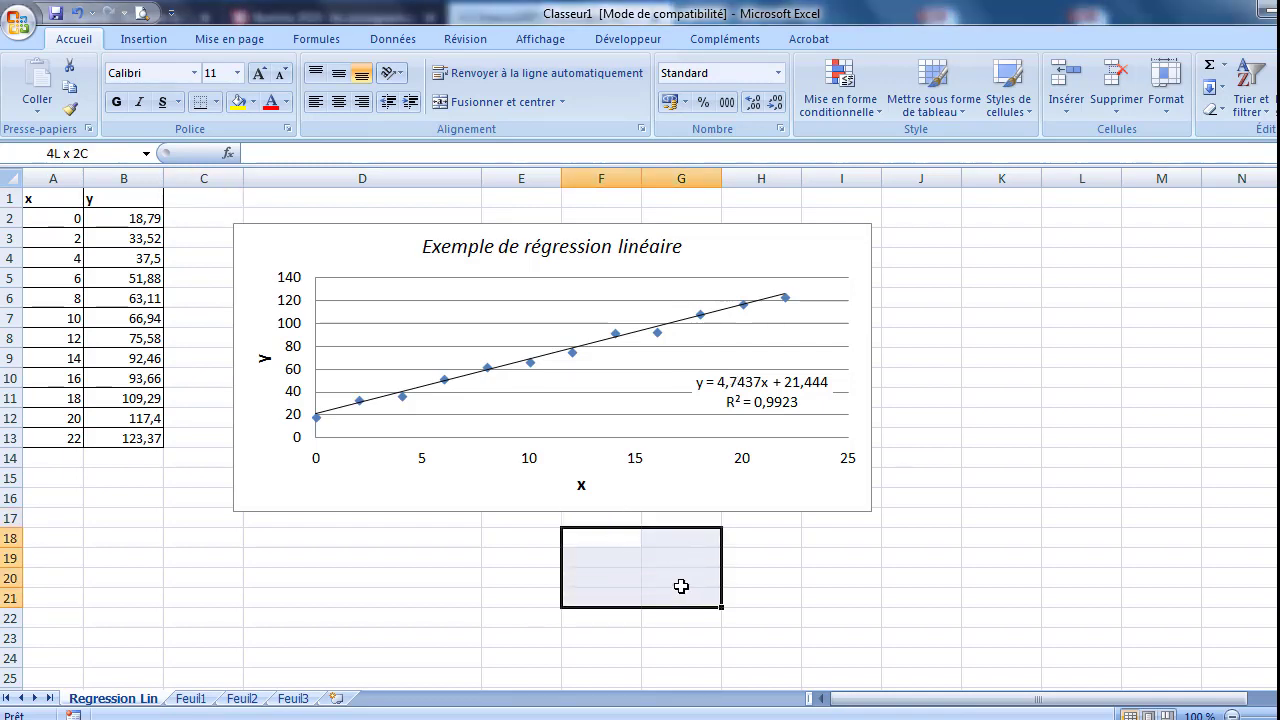
pyautogui.moveTo(681, 589); pyautogui.dragTo(680, 581)
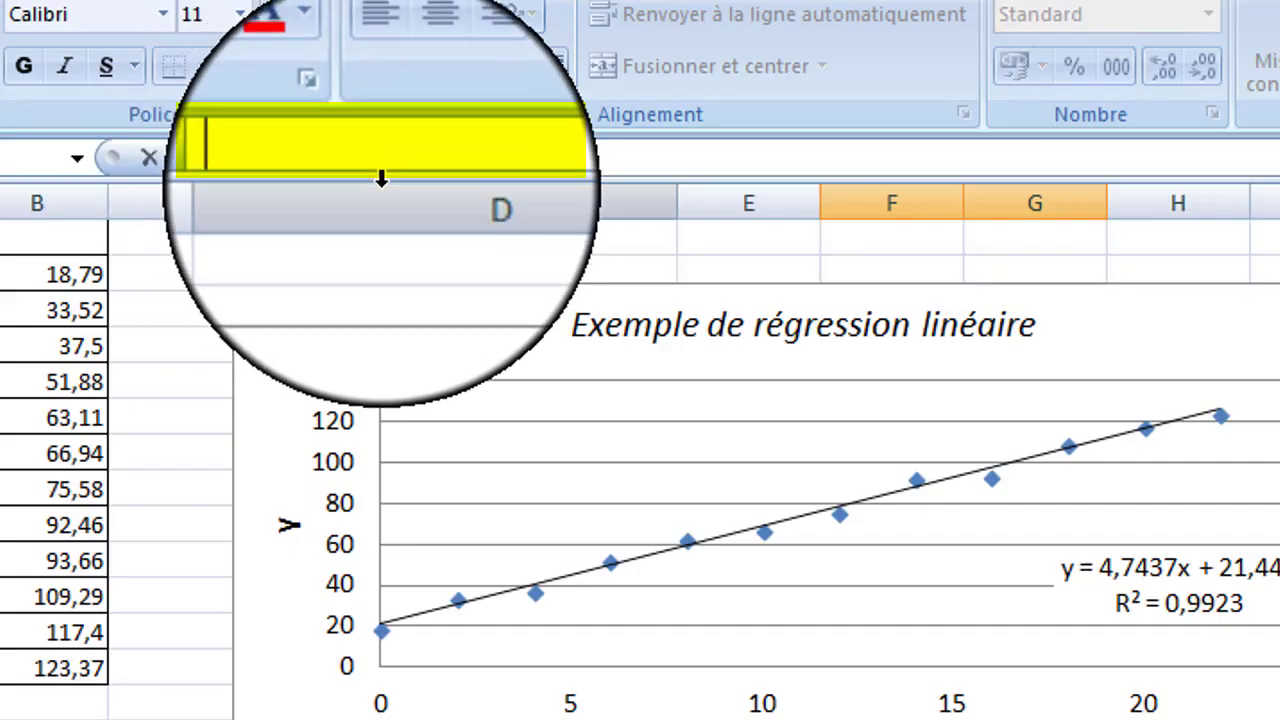
pyautogui.write('=DR')
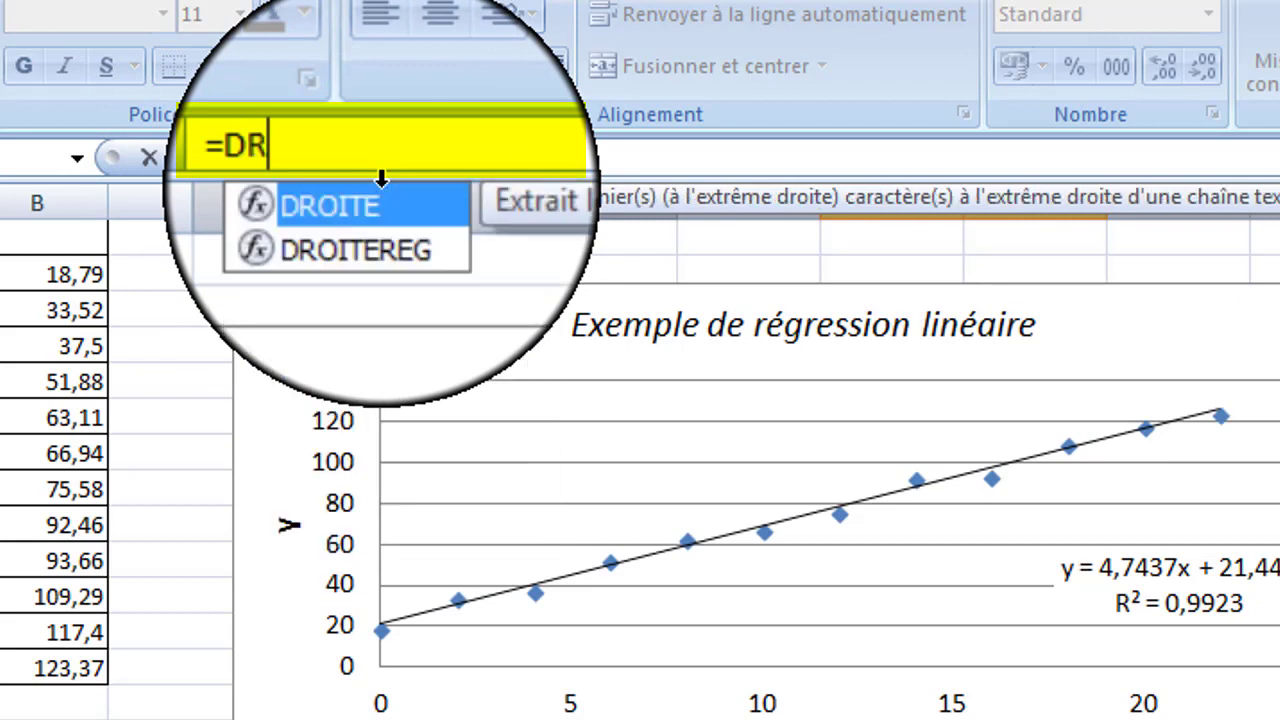
pyautogui.write('OITER')
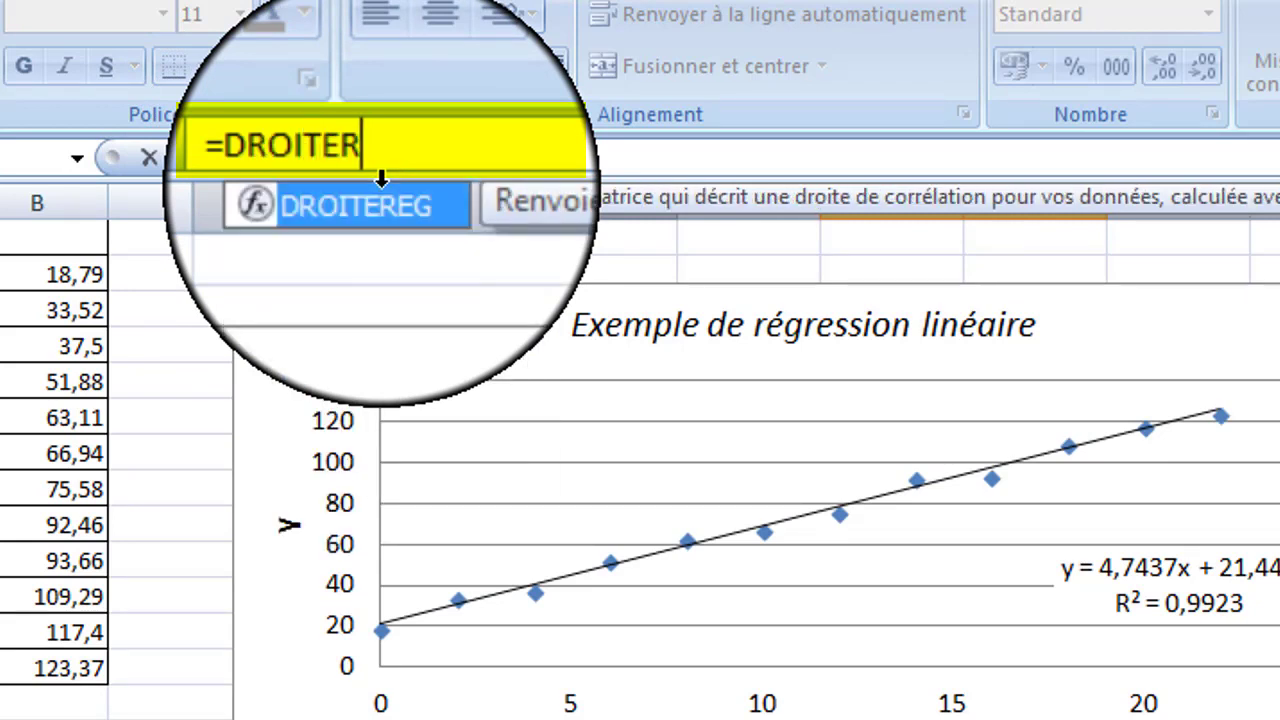
pyautogui.write('EG')
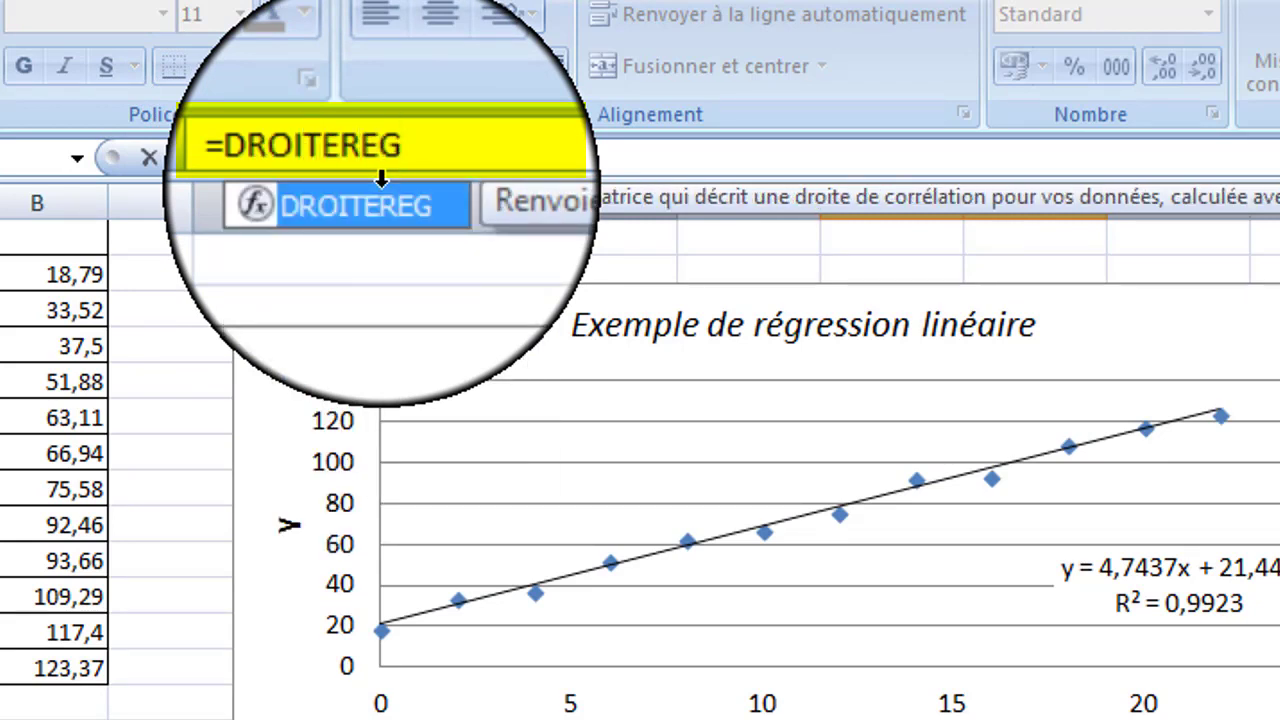
pyautogui.doubleClick(381, 178)
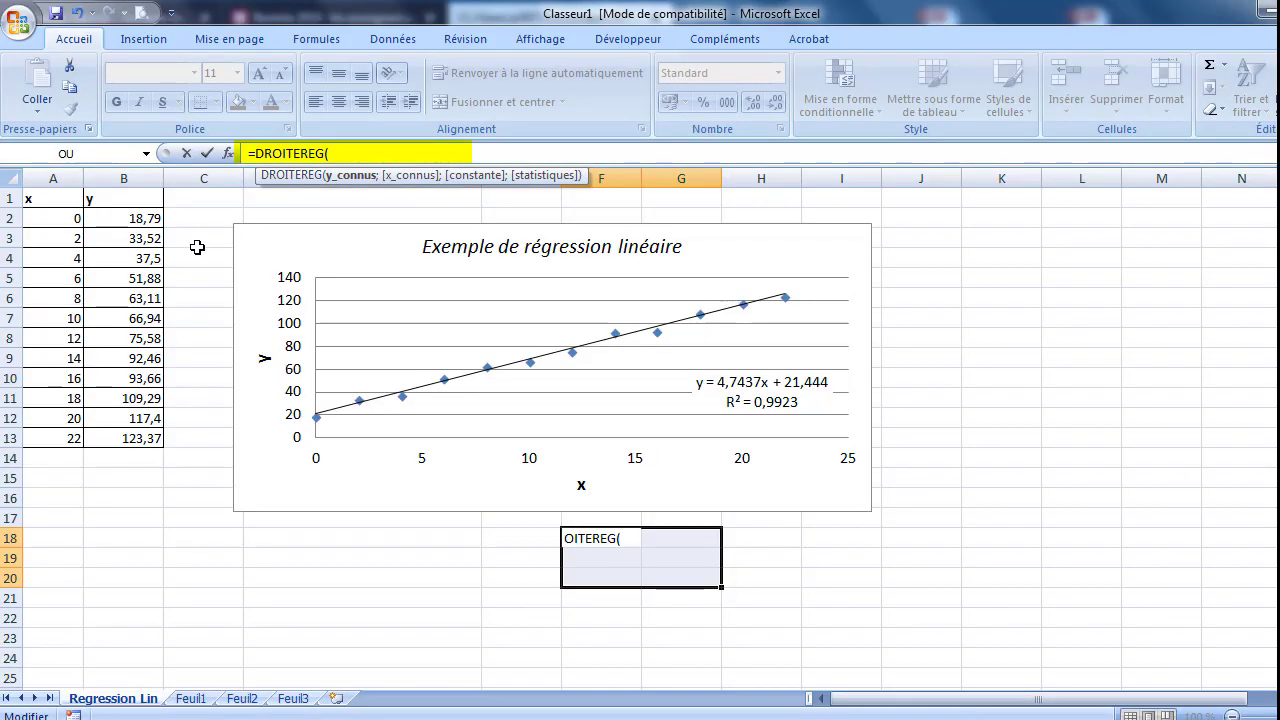
# Step: Fill DROITEREG with y values B2:B13, x values A2:A13, then VRAI;VRAI and close it
pyautogui.moveTo(126, 211)
pyautogui.mouseDown()
pyautogui.moveTo(148, 437)
pyautogui.moveTo(160, 434)
pyautogui.mouseUp()
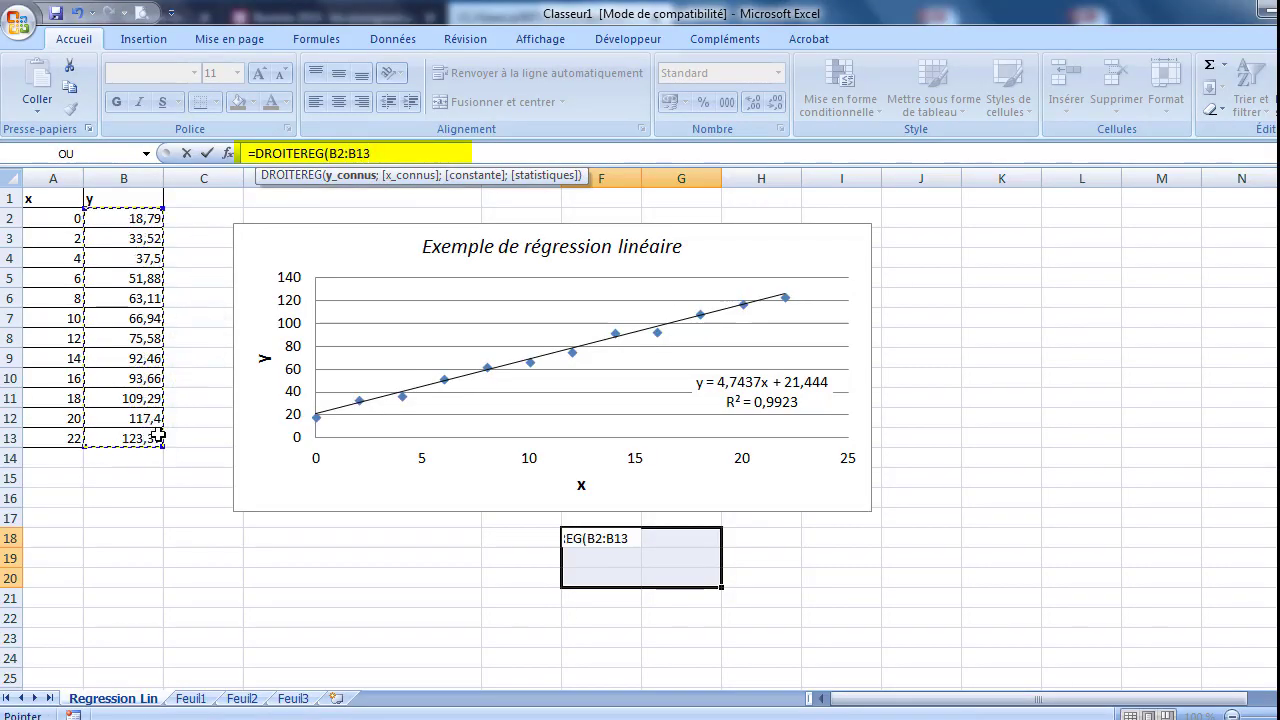
pyautogui.write(';')
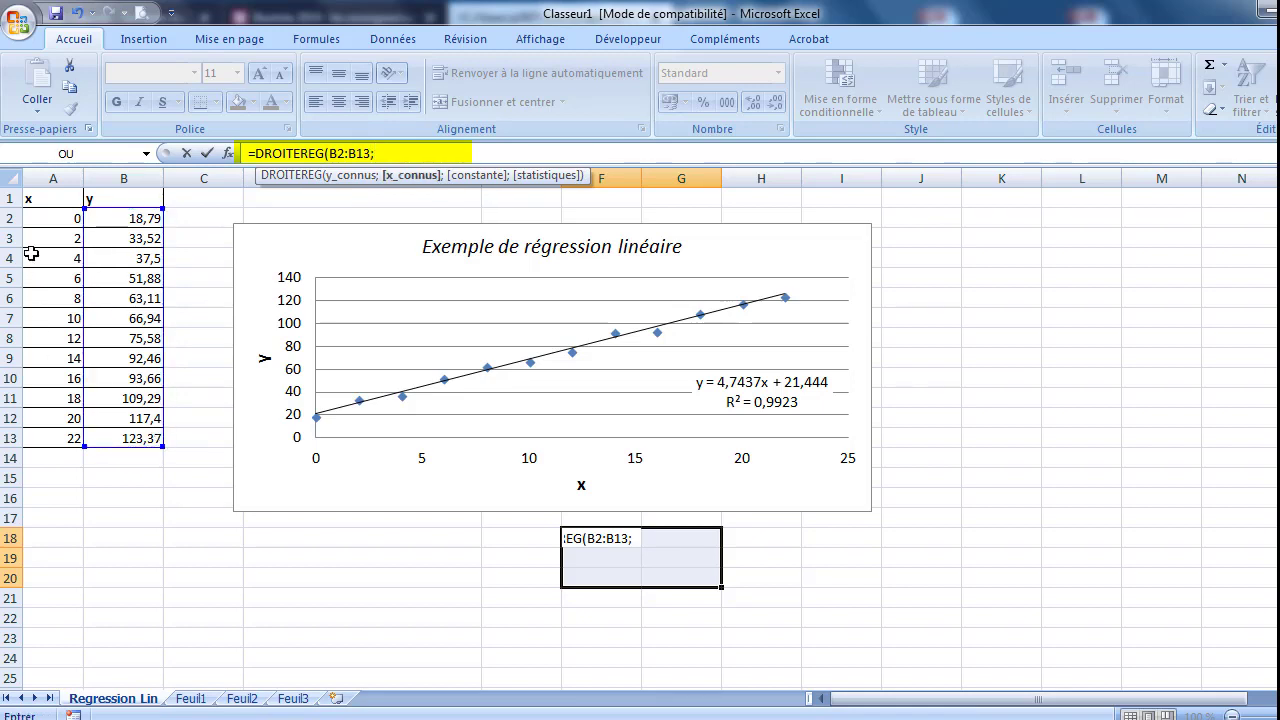
pyautogui.click(46, 219)
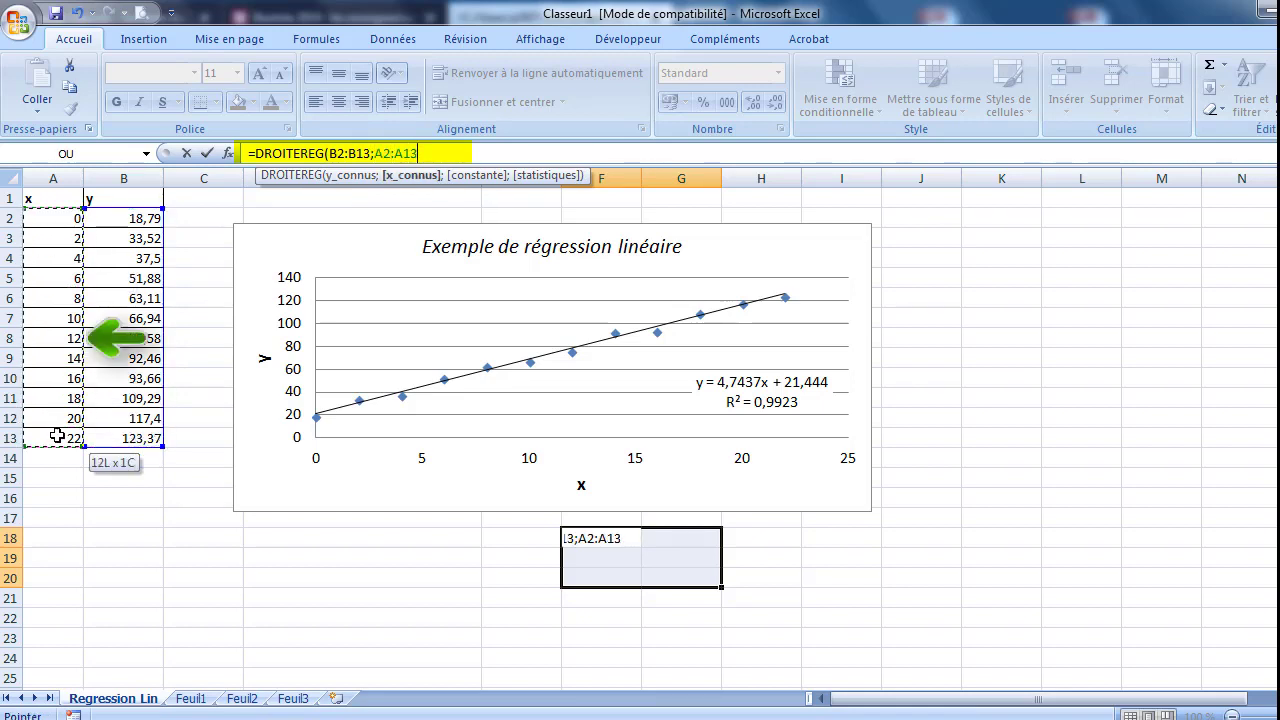
pyautogui.moveTo(48, 265); pyautogui.dragTo(60, 438)
pyautogui.write(';')
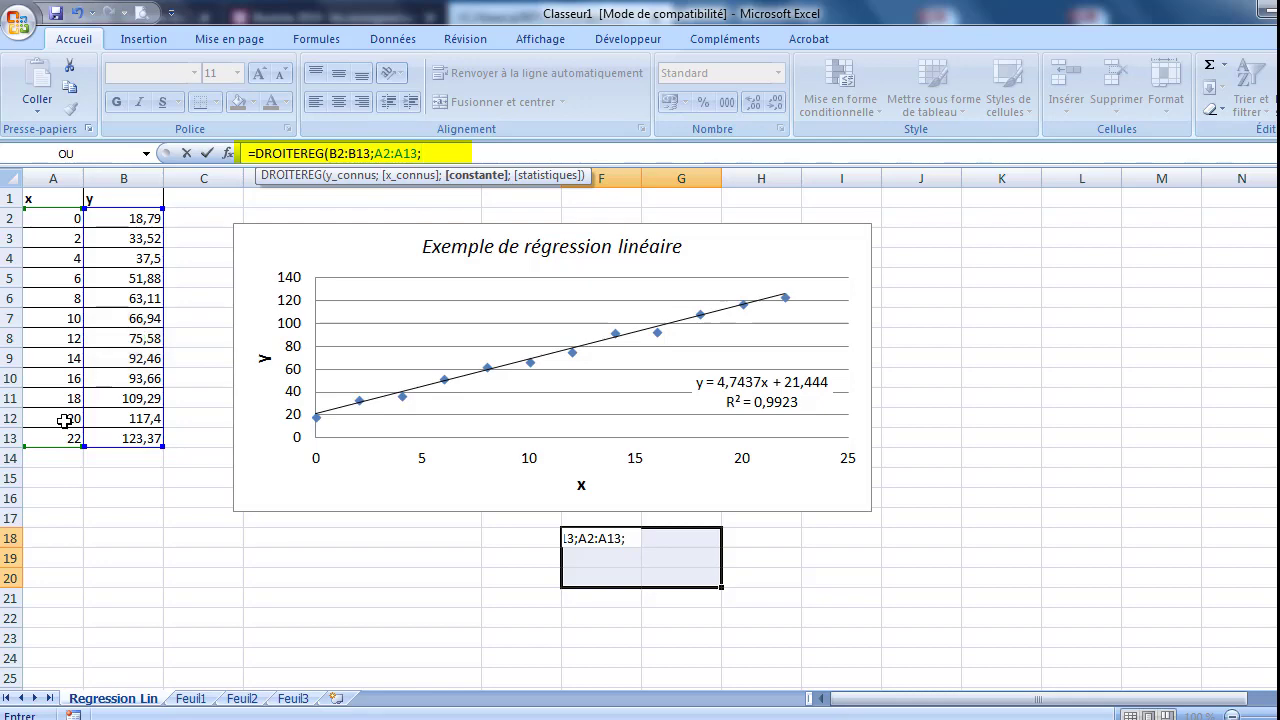
pyautogui.write('VRAI')
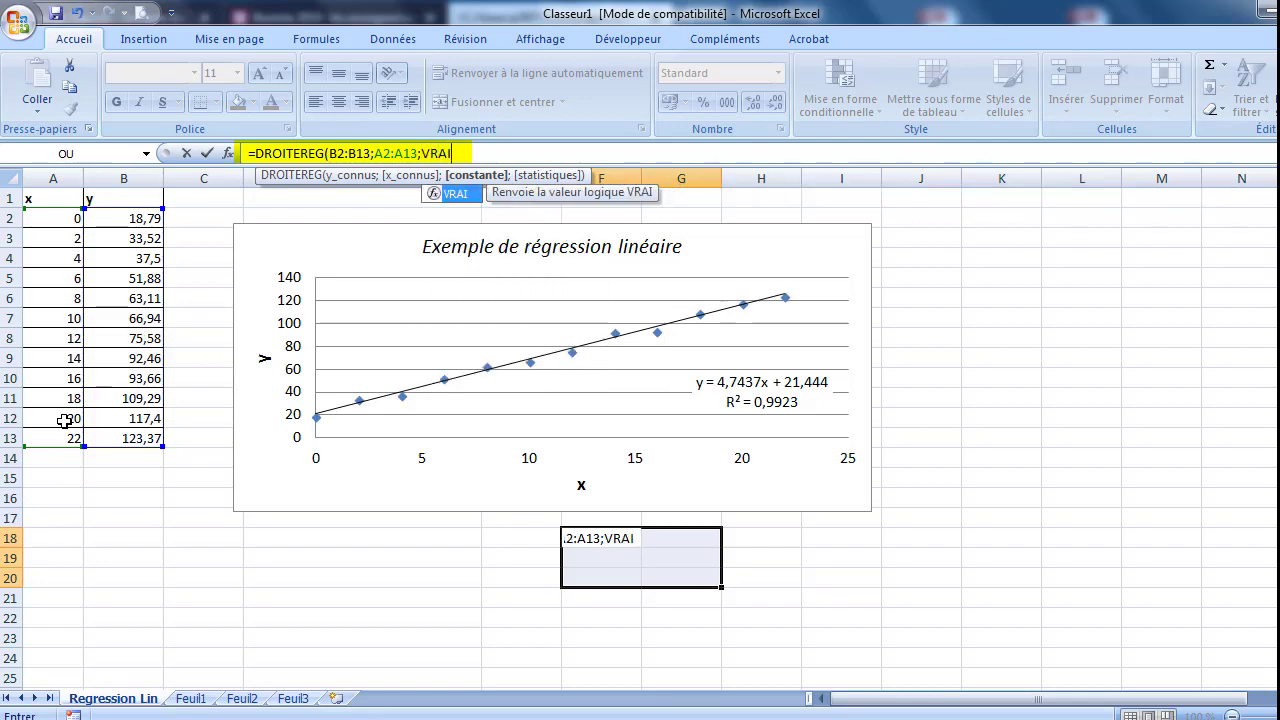
pyautogui.write(';VR')
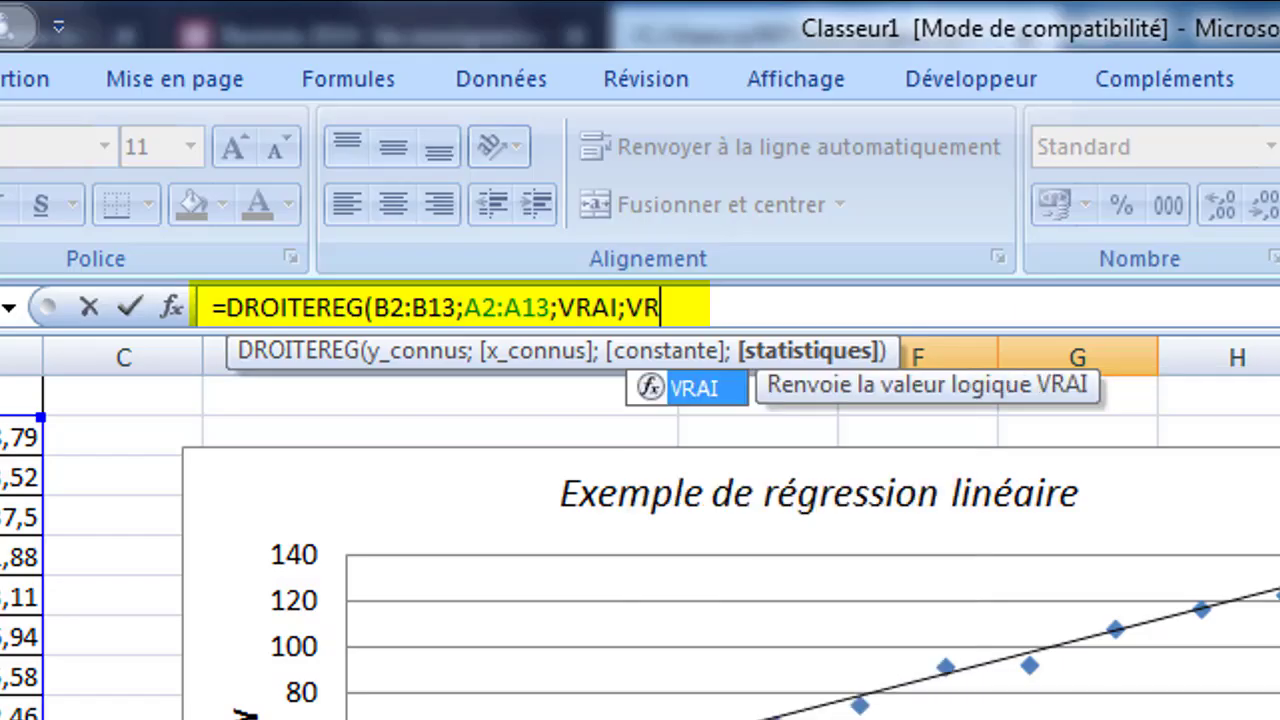
pyautogui.write('AI)')
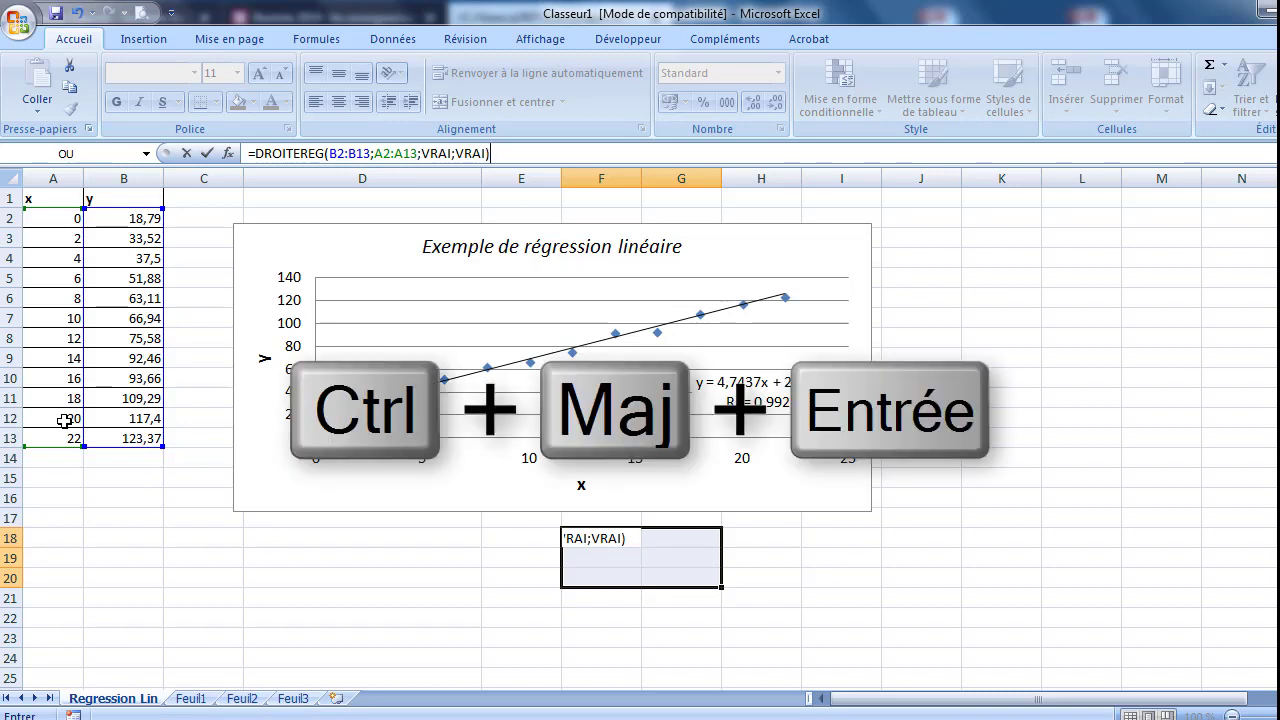
# Step: Enter it as an array formula: slope 4,74374126, intercept 21,4438462, R² 0,99233461
pyautogui.hotkey('ctrl', 'shift', 'Return')
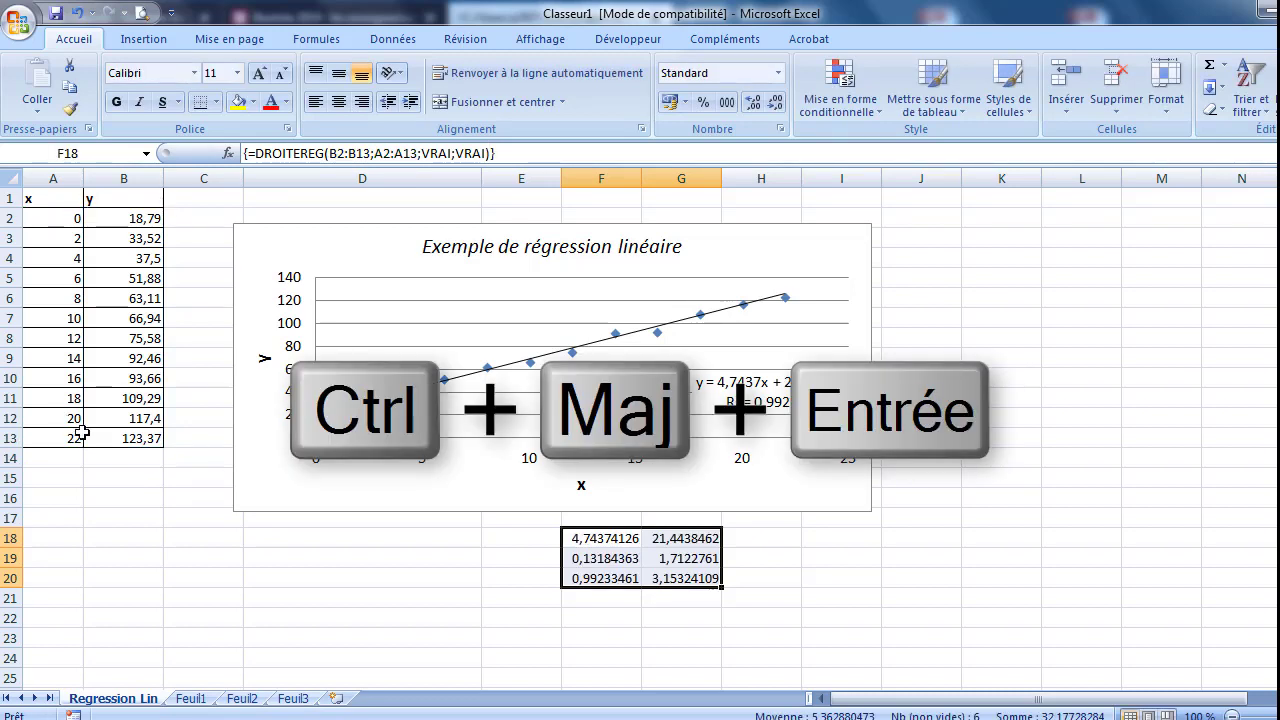